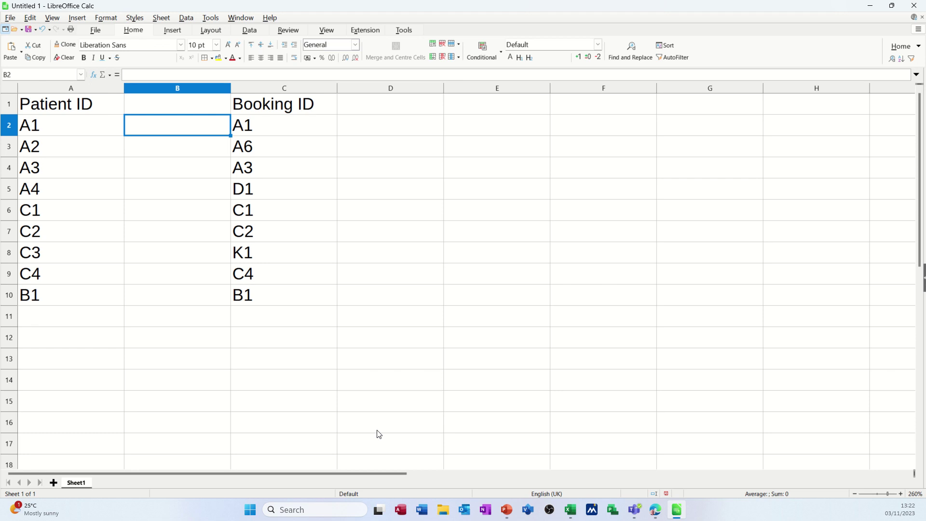
Review the Patient IDs in A2:A10 and the Booking IDs in column C.
{"action": "left_click", "coordinate": [91, 134]}
{"action": "left_click_drag", "start_coordinate": [91, 134], "coordinate": [95, 290]}
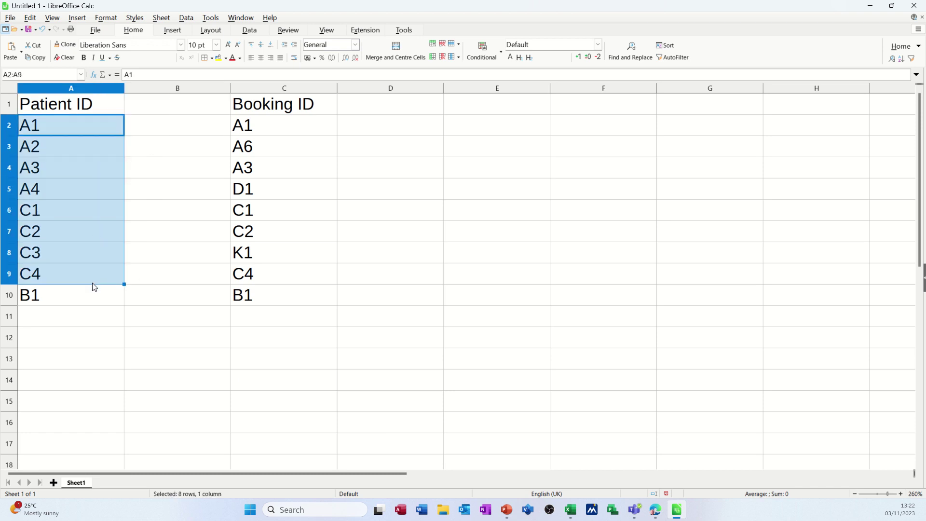
{"action": "left_click_drag", "start_coordinate": [267, 127], "coordinate": [270, 293]}
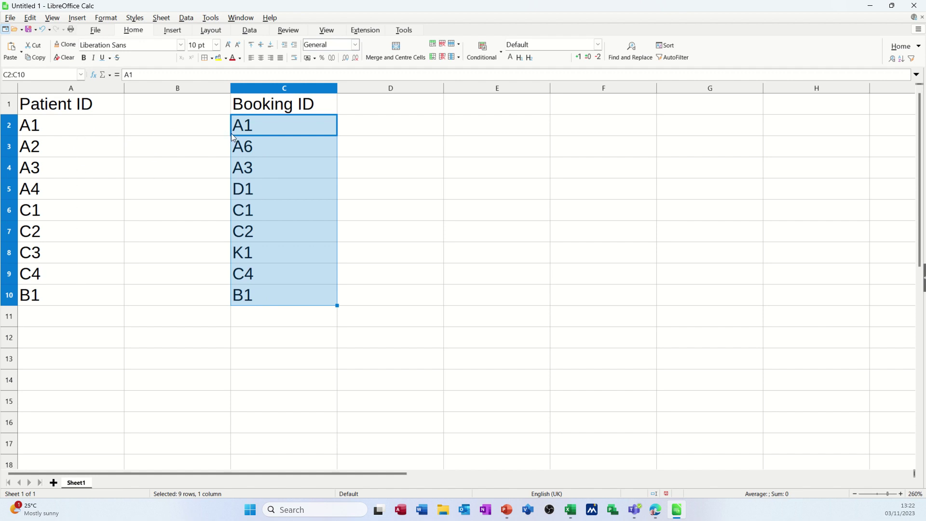
Head column B with the title Order, correcting the mistyped letters.
{"action": "left_click", "coordinate": [155, 130]}
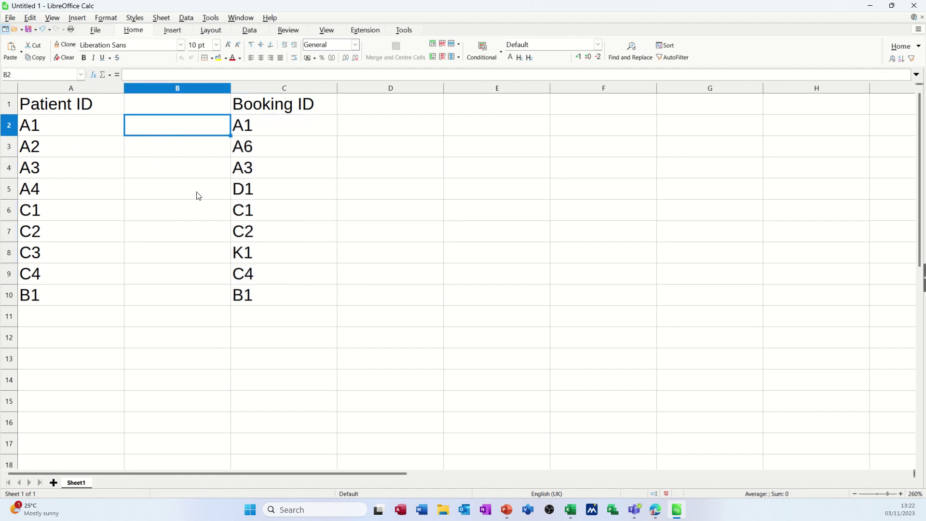
{"action": "left_click", "coordinate": [168, 108]}
{"action": "type", "text": "Ordwr"}
{"action": "key", "text": "BackSpace"}
{"action": "key", "text": "BackSpace"}
{"action": "type", "text": "er"}
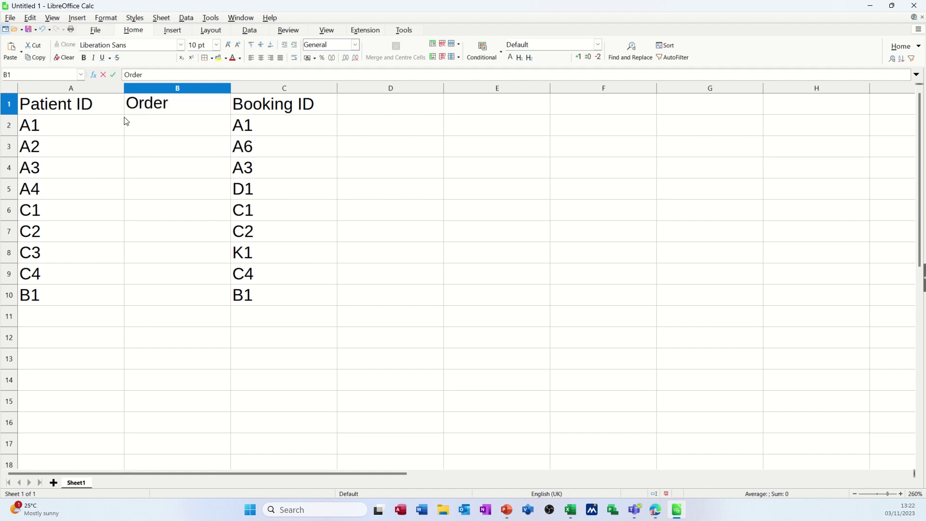
{"action": "left_click", "coordinate": [153, 127]}
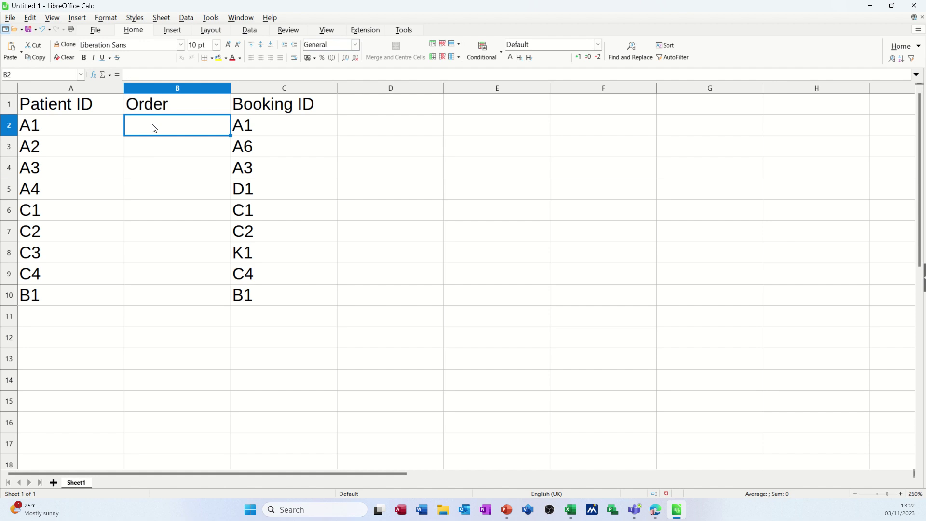
{"action": "type", "text": "=match("}
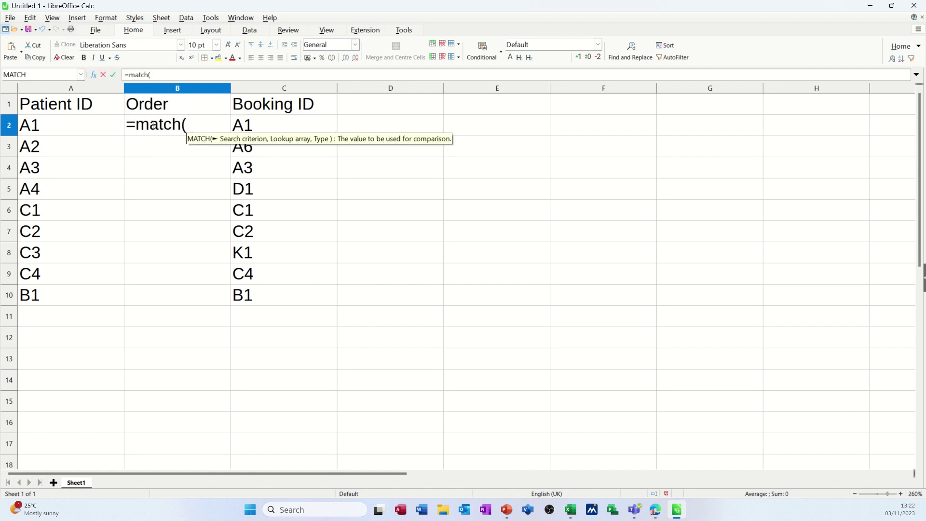
Enter =MATCH(A2,$C$2:$C$10,0) in B2, returning position 1.
{"action": "left_click", "coordinate": [76, 130]}
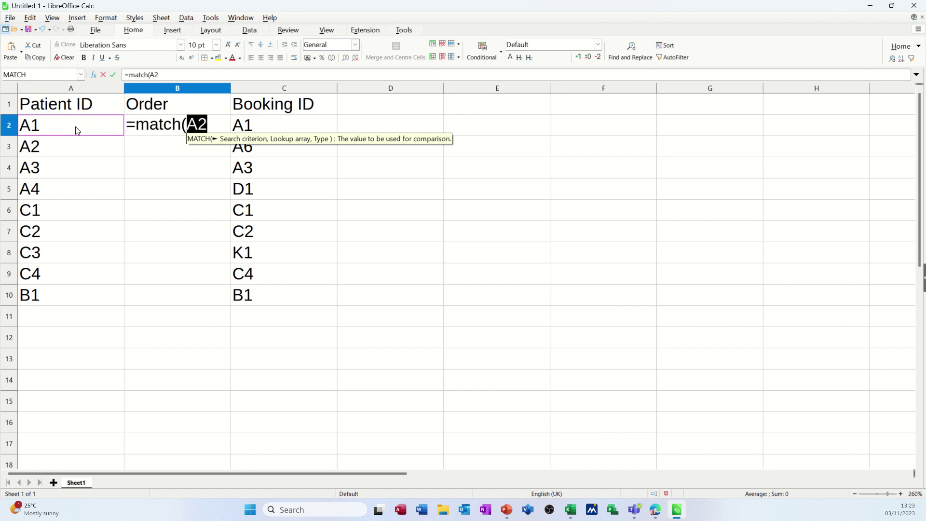
{"action": "type", "text": ","}
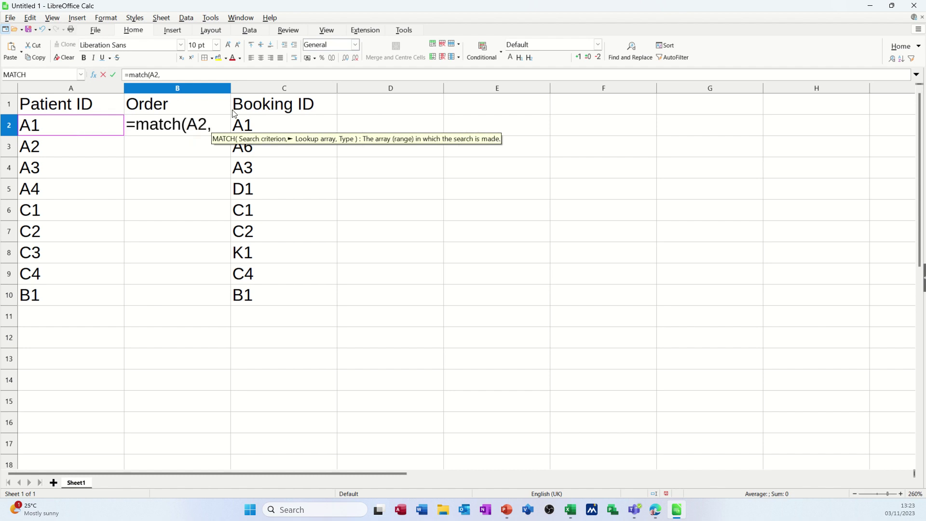
{"action": "left_click_drag", "start_coordinate": [260, 124], "coordinate": [283, 296]}
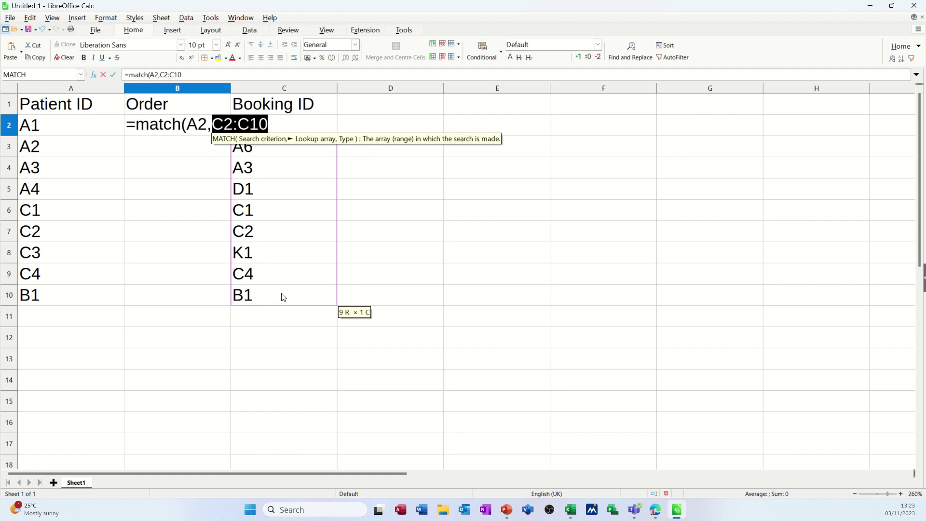
{"action": "key", "text": "F4"}
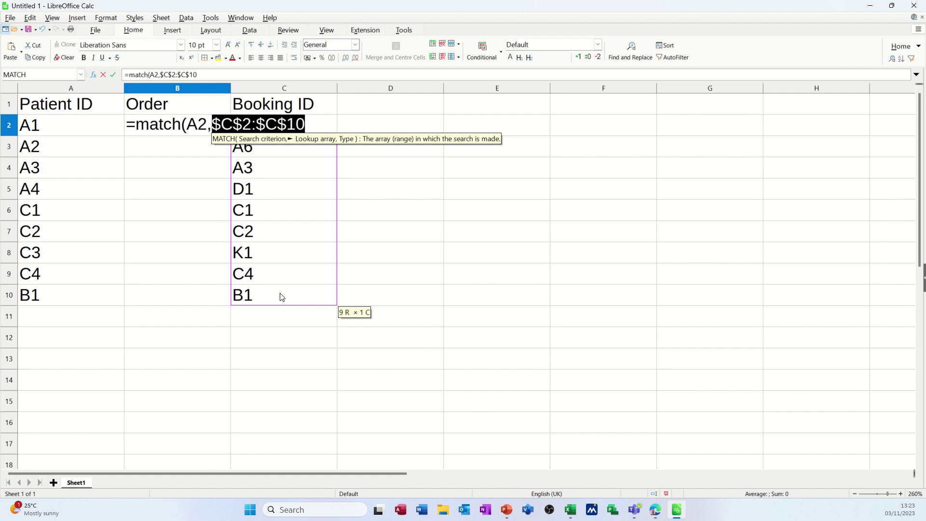
{"action": "type", "text": ","}
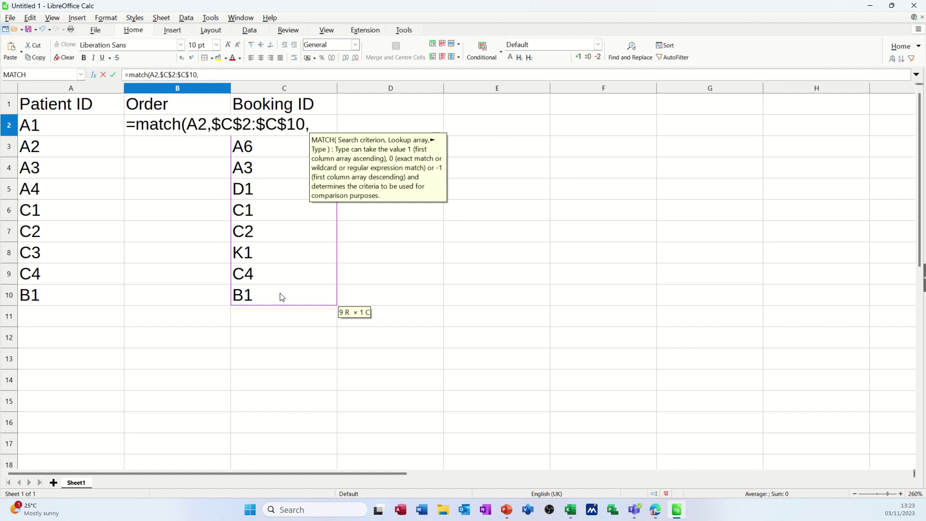
{"action": "type", "text": "0"}
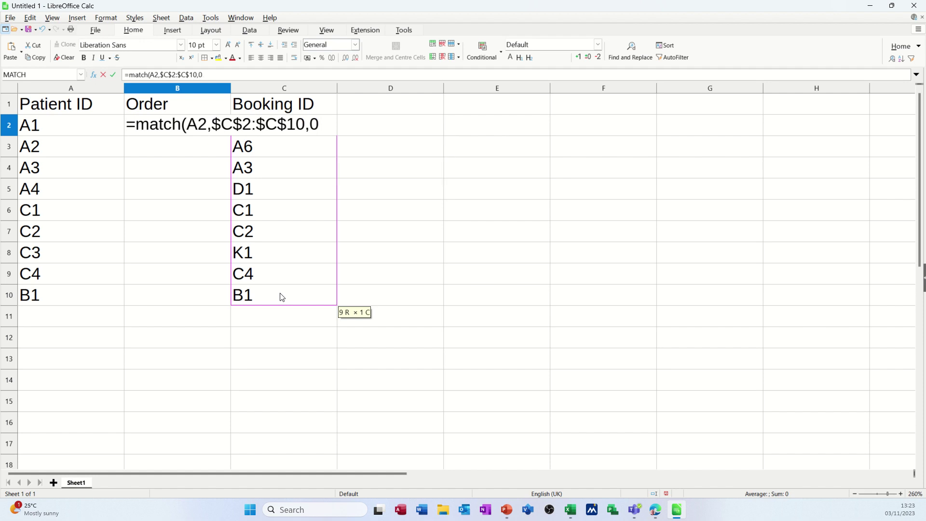
{"action": "type", "text": ")"}
{"action": "left_click", "coordinate": [113, 75]}
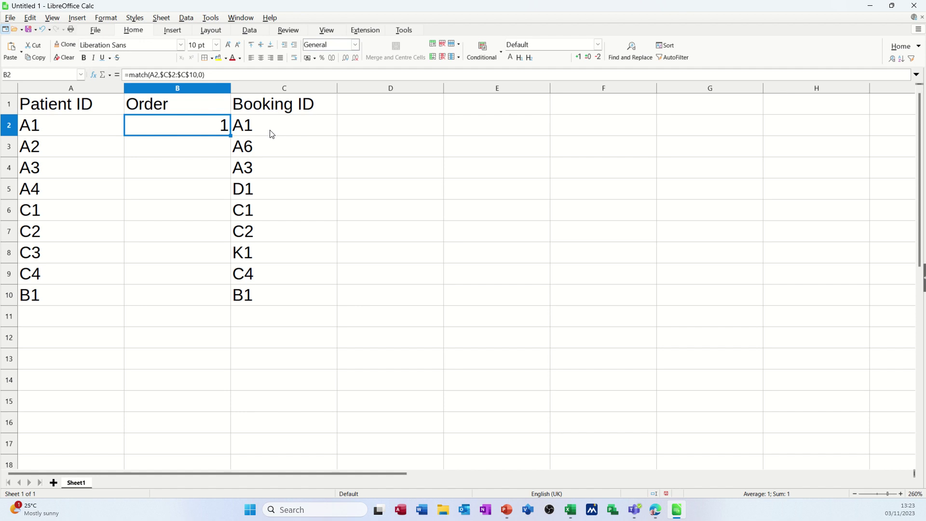
Copy the MATCH formula down B2:B10, giving positions or #N/A for unmatched IDs.
{"action": "left_click_drag", "start_coordinate": [230, 136], "coordinate": [223, 301]}
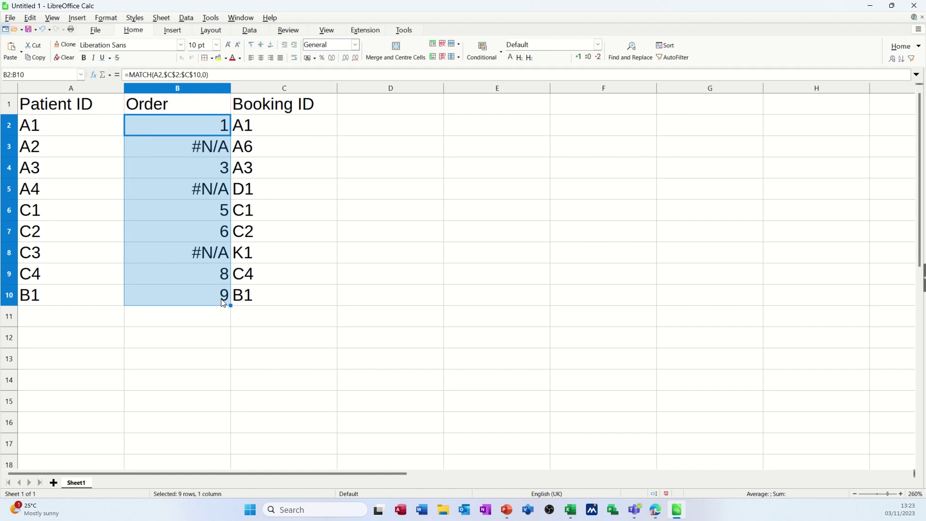
{"action": "left_click", "coordinate": [196, 167]}
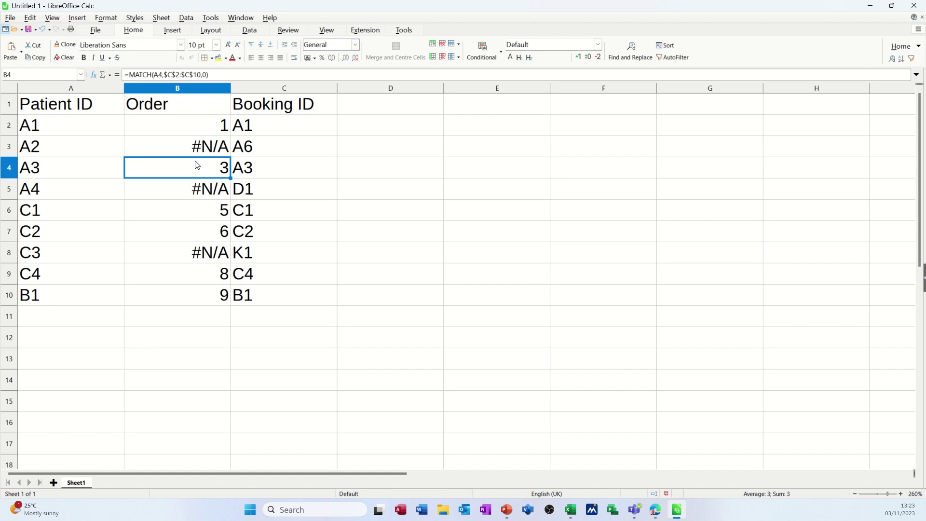
Sort the table ascending by Order so matched IDs pair up and #N/A rows sit last.
{"action": "left_click", "coordinate": [250, 30]}
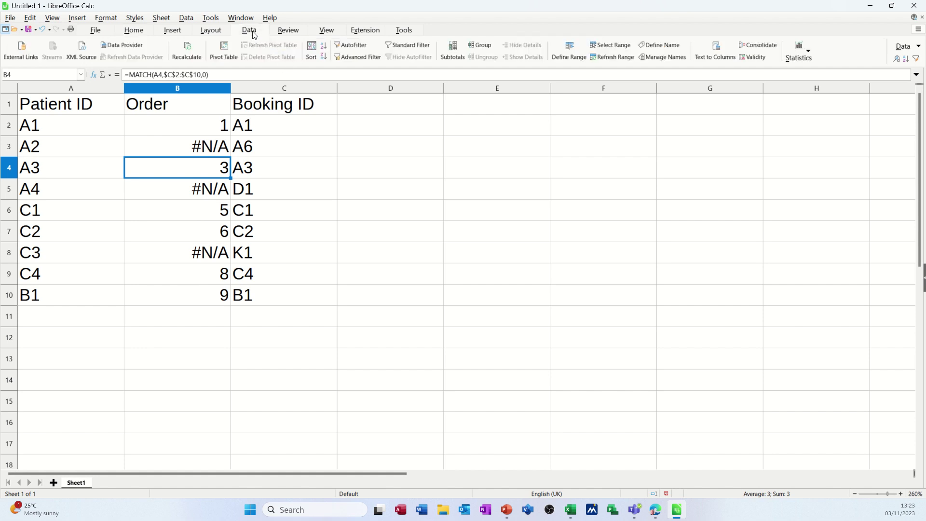
{"action": "left_click", "coordinate": [324, 50]}
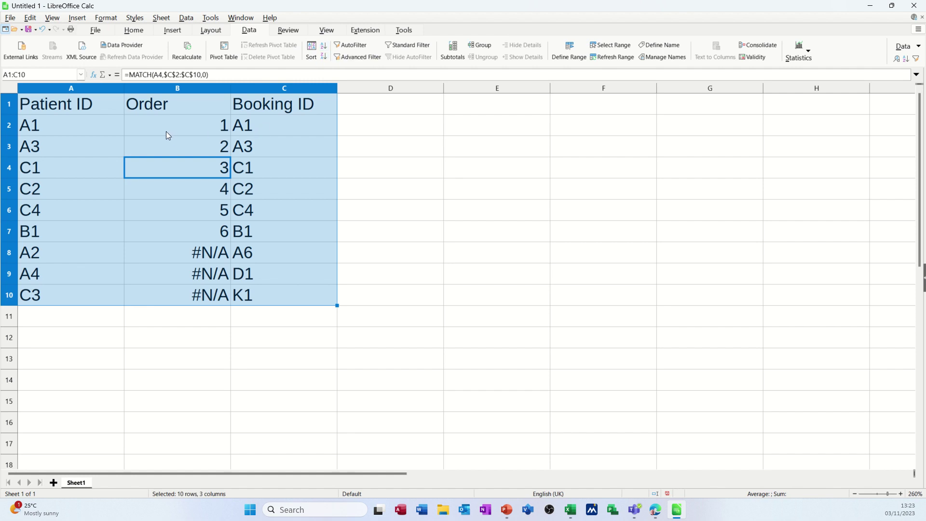
{"action": "left_click", "coordinate": [198, 126]}
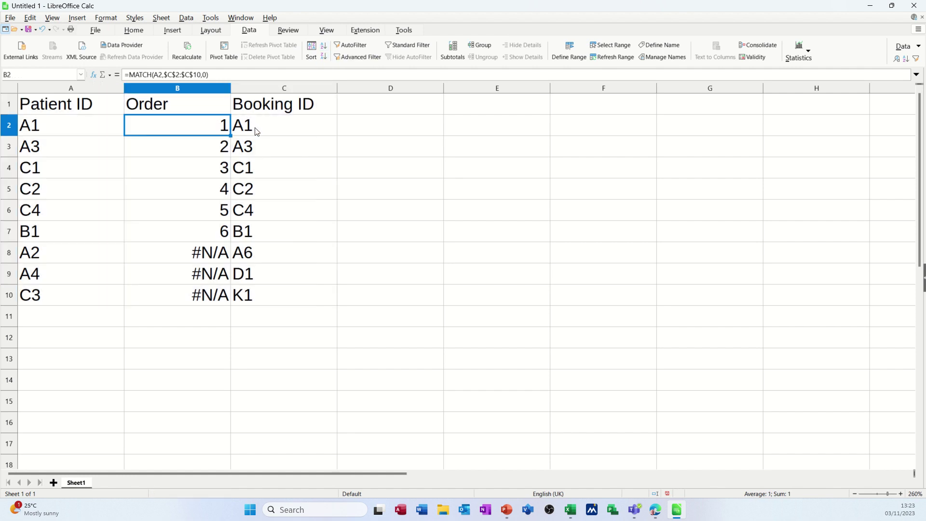